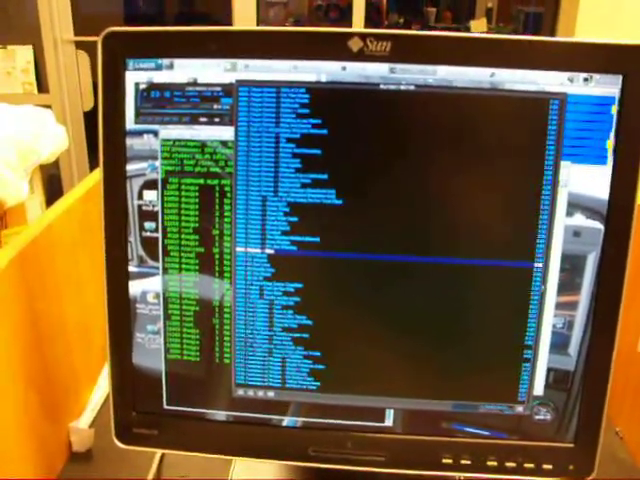
key("alt+Tab")
key("alt+Tab")
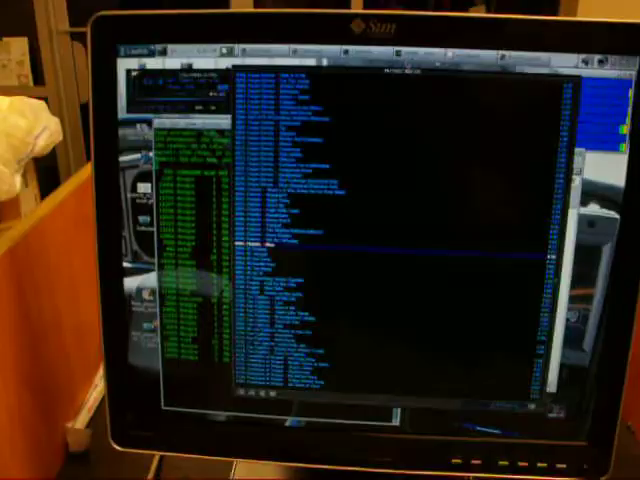